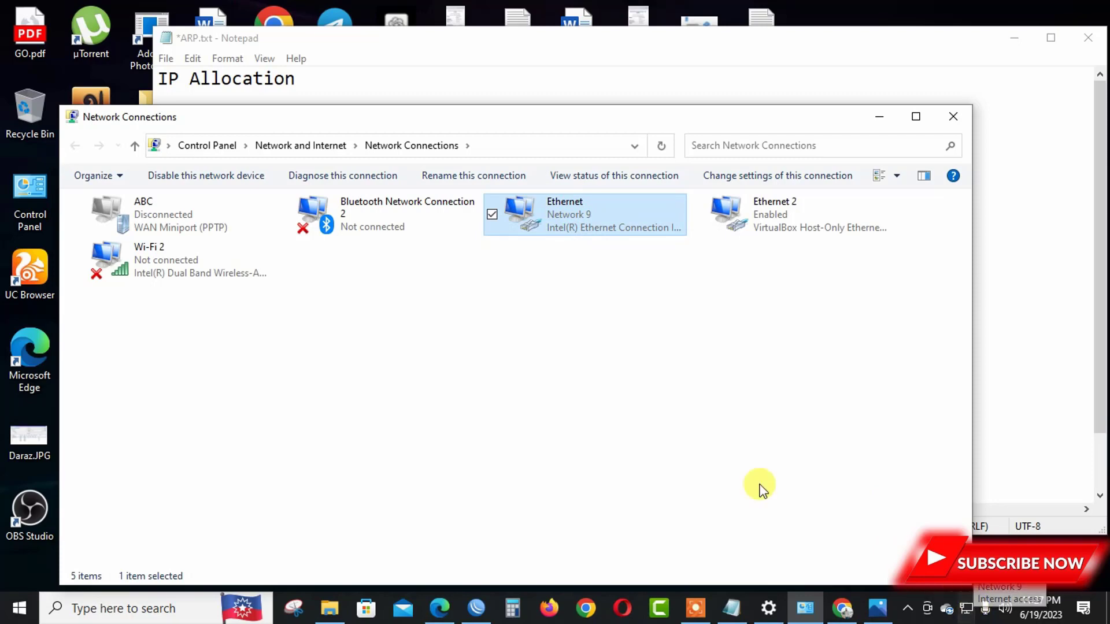
Review the Ethernet adapter's IPv4 address, gateway and DNS details, then minimize Network Connections.
double_click(606, 212)
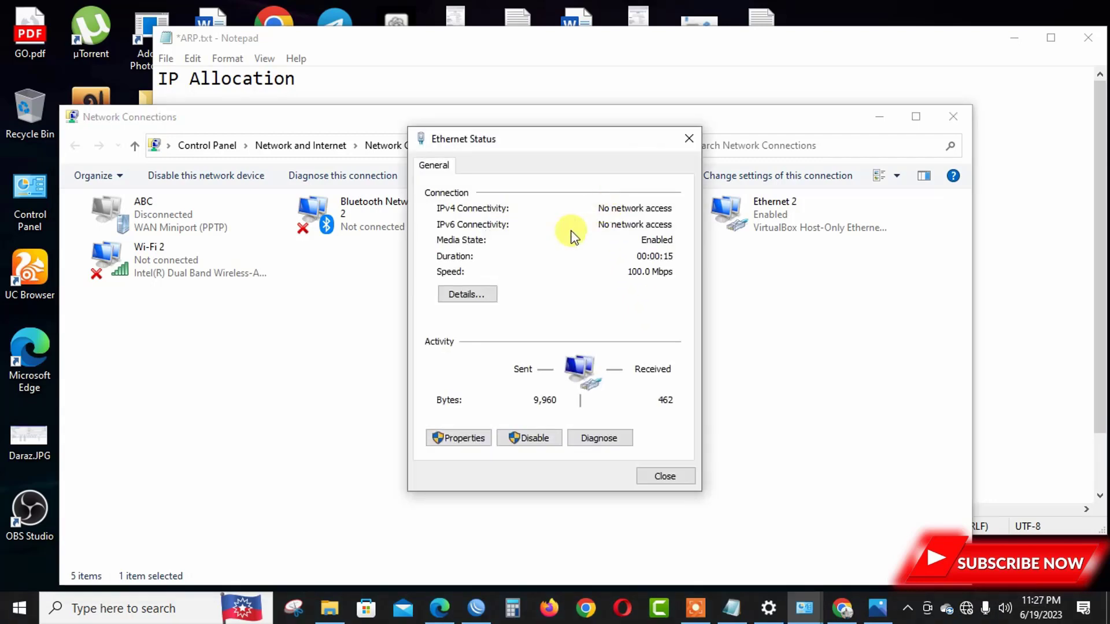
left_click(477, 303)
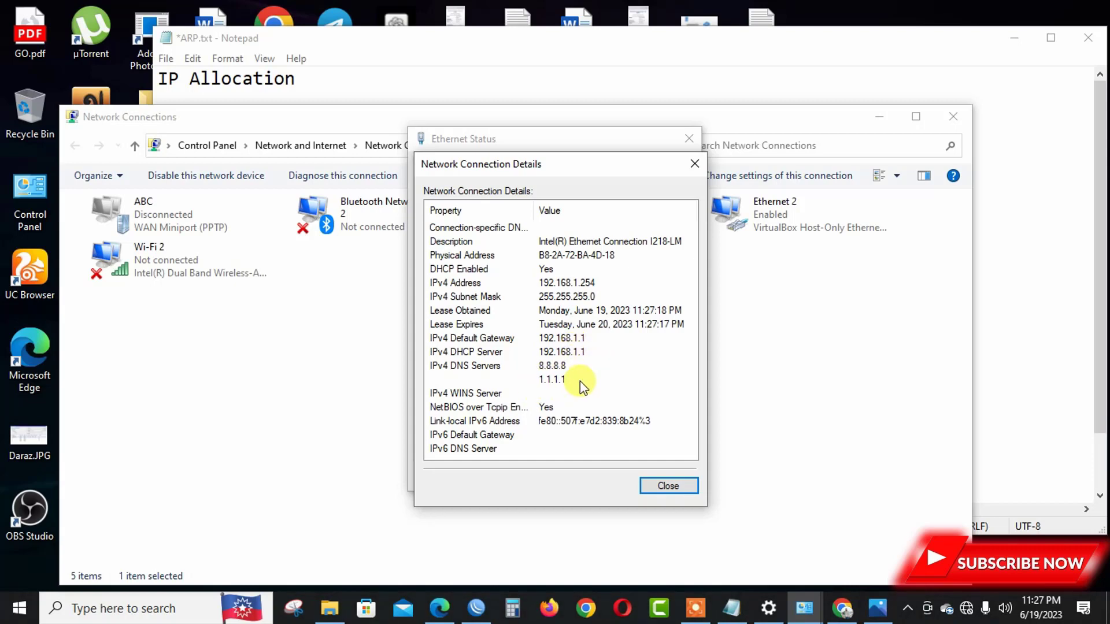
left_click(674, 488)
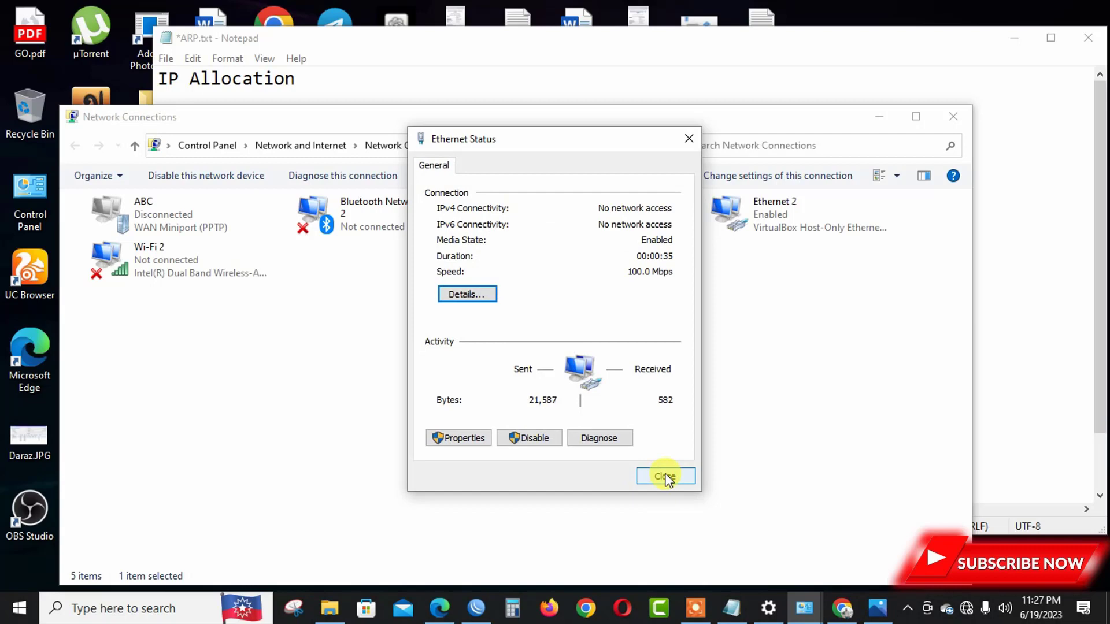
left_click(666, 477)
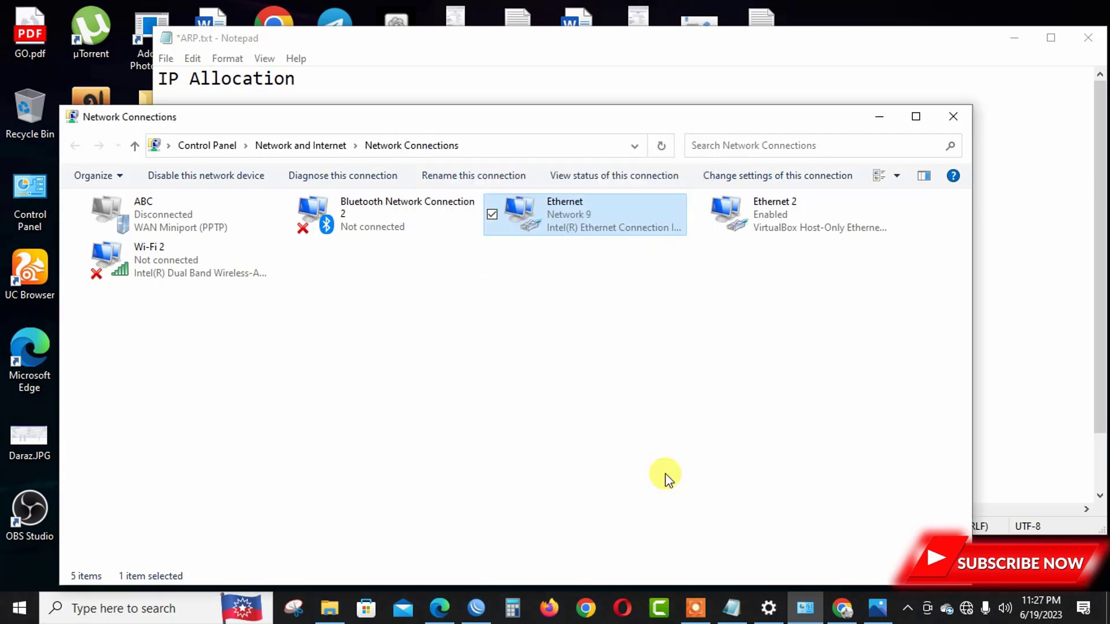
left_click(879, 113)
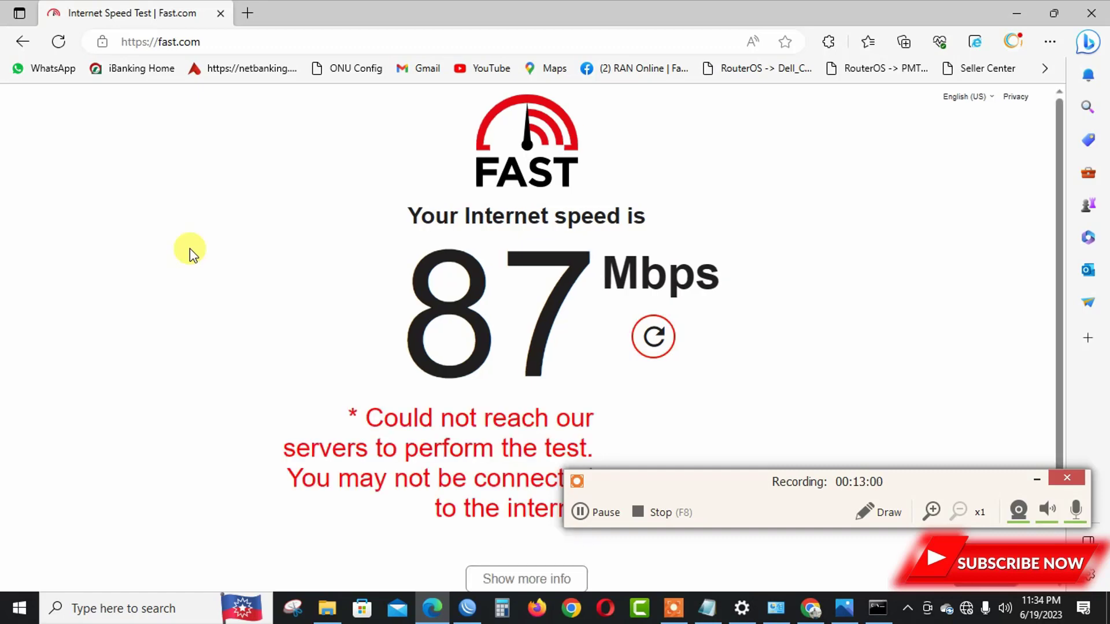
Try the suggested 192.168.1.245 address, then join the open TP-Link_09BC Wi-Fi network.
left_click(233, 38)
type("192")
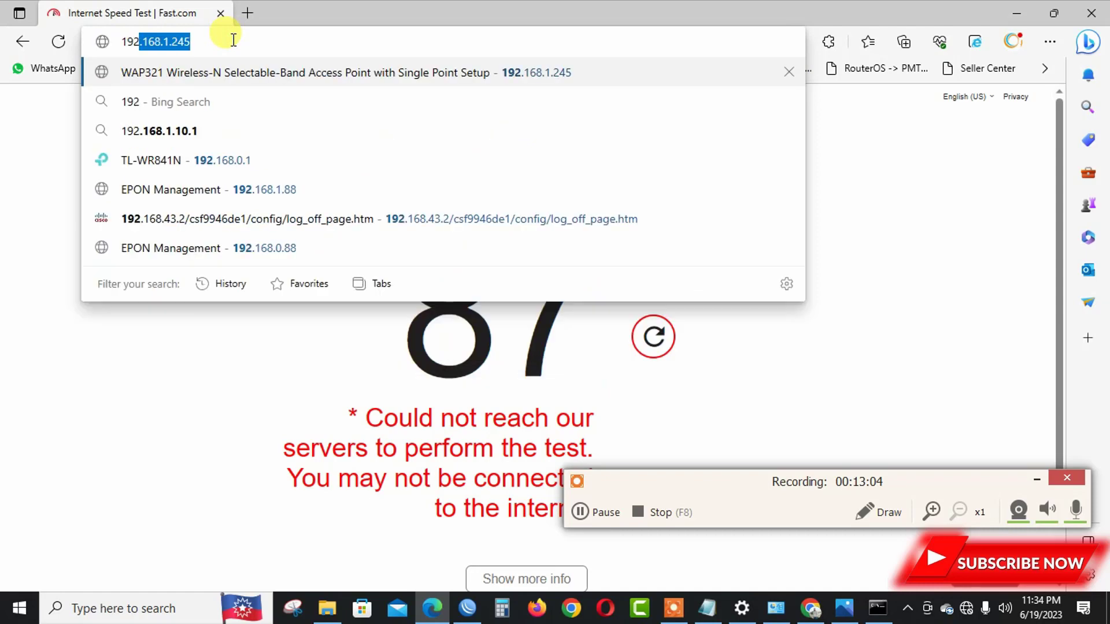
type(".")
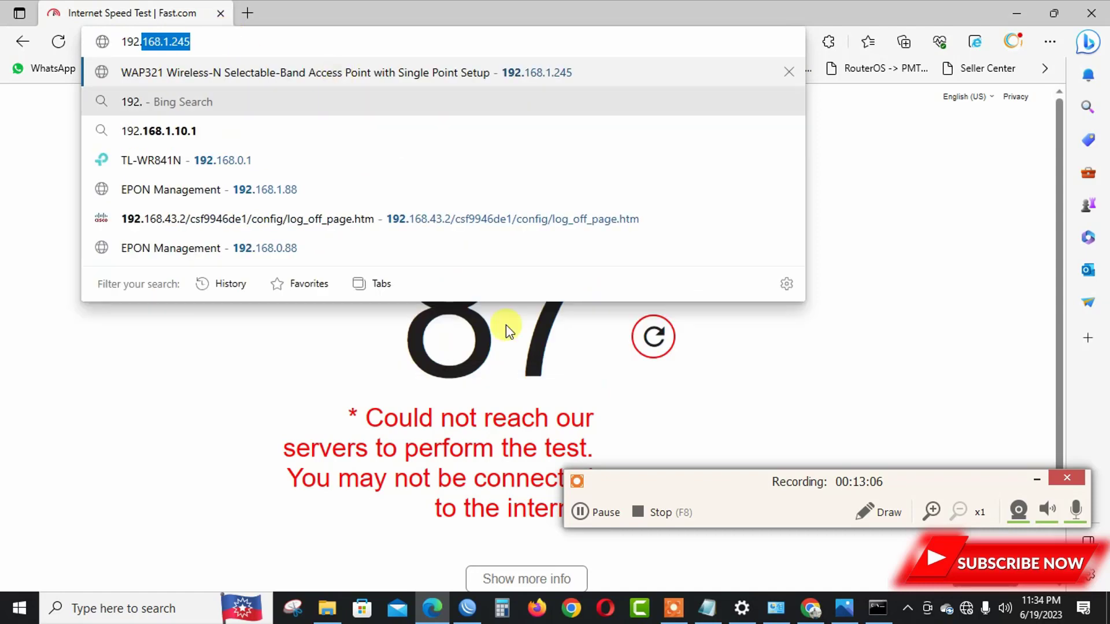
key("Return")
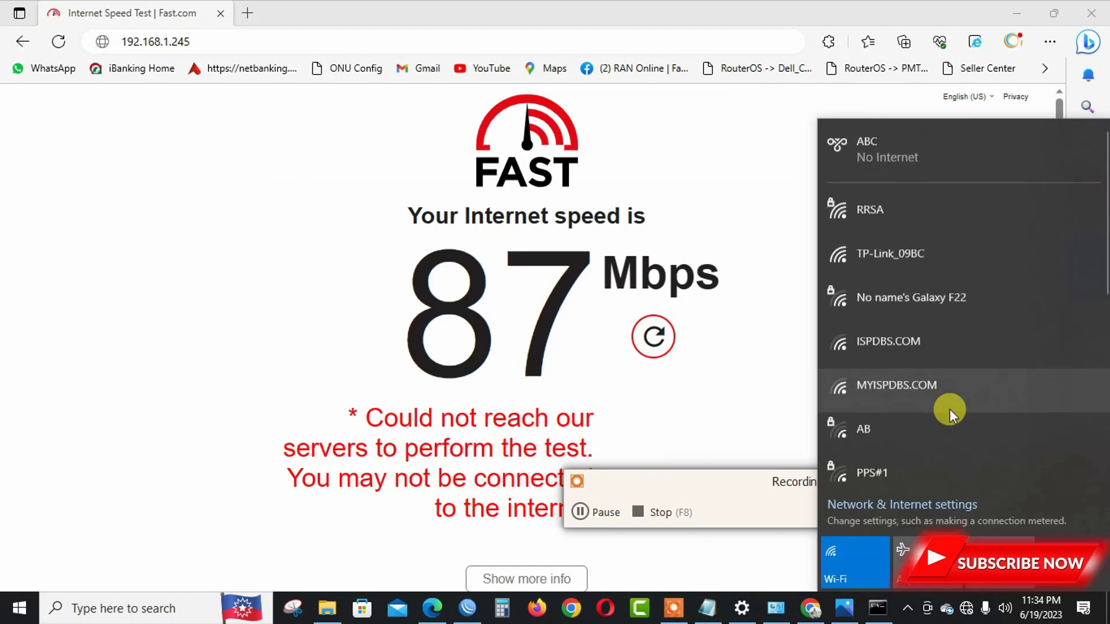
left_click(918, 221)
left_click(914, 322)
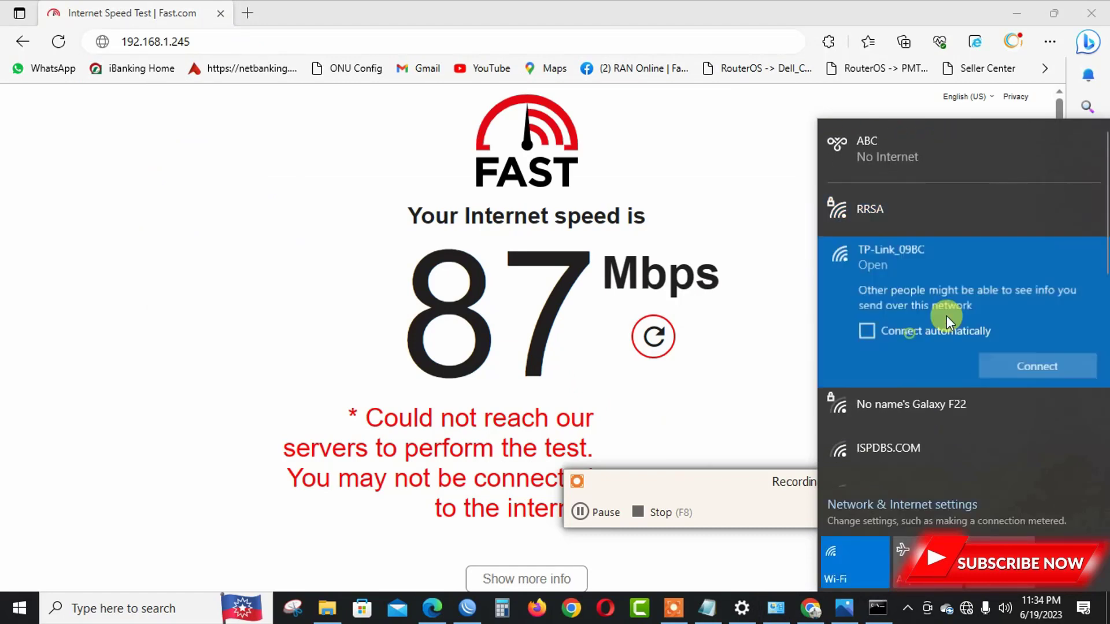
left_click(1034, 367)
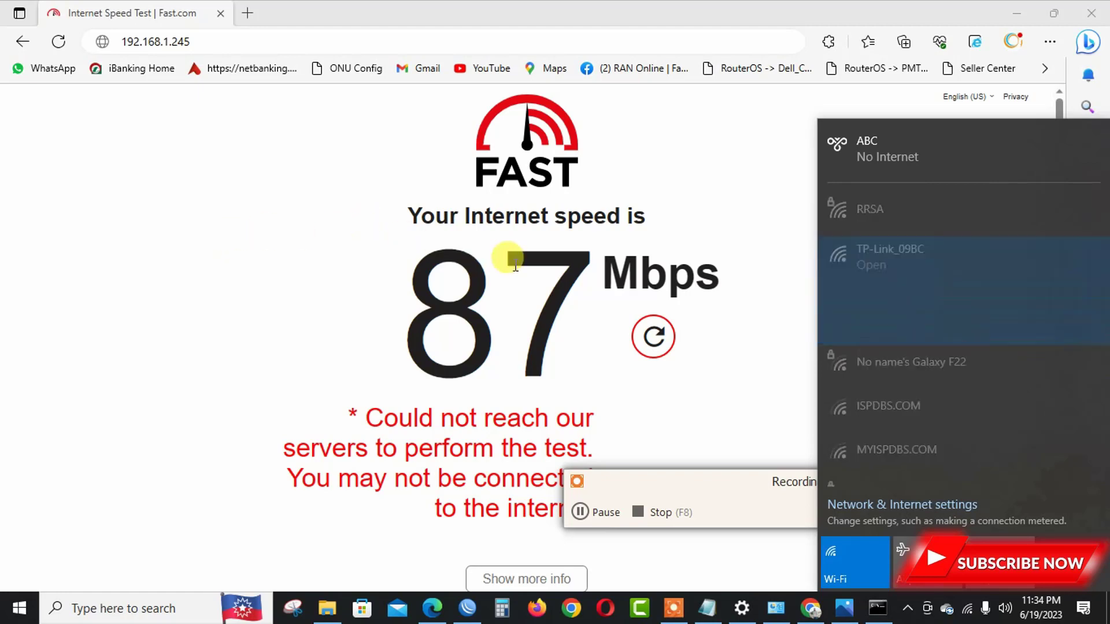
Correct the address bar to 192.168.0.1 and load the router login page.
left_click(323, 40)
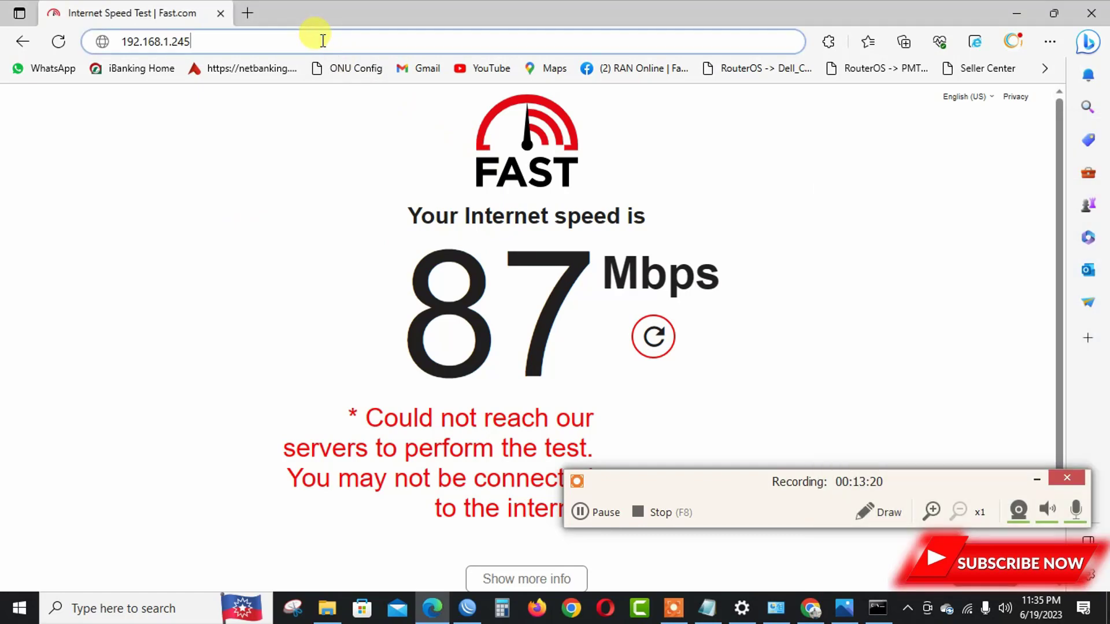
left_click(323, 41)
type("192")
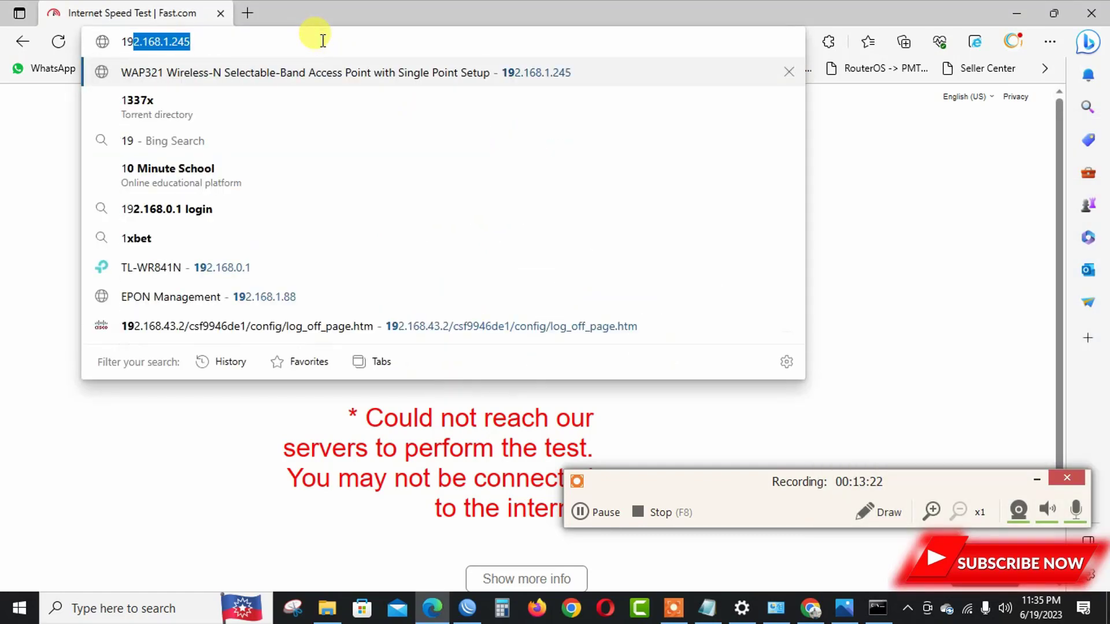
key("End")
key("BackSpace")
key("BackSpace")
key("BackSpace")
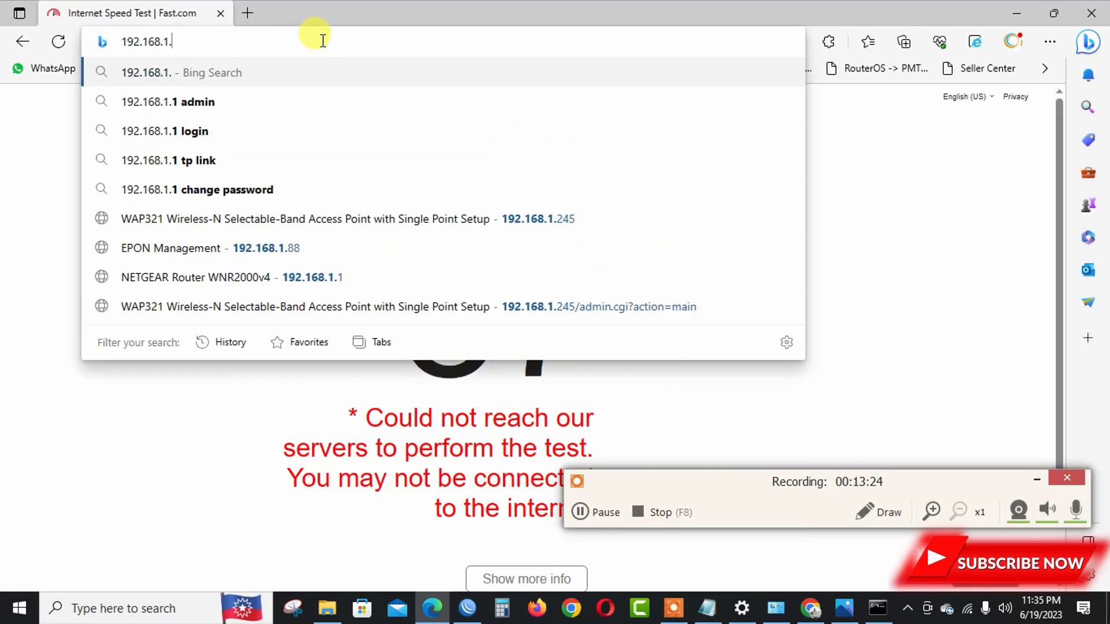
key("BackSpace")
key("BackSpace")
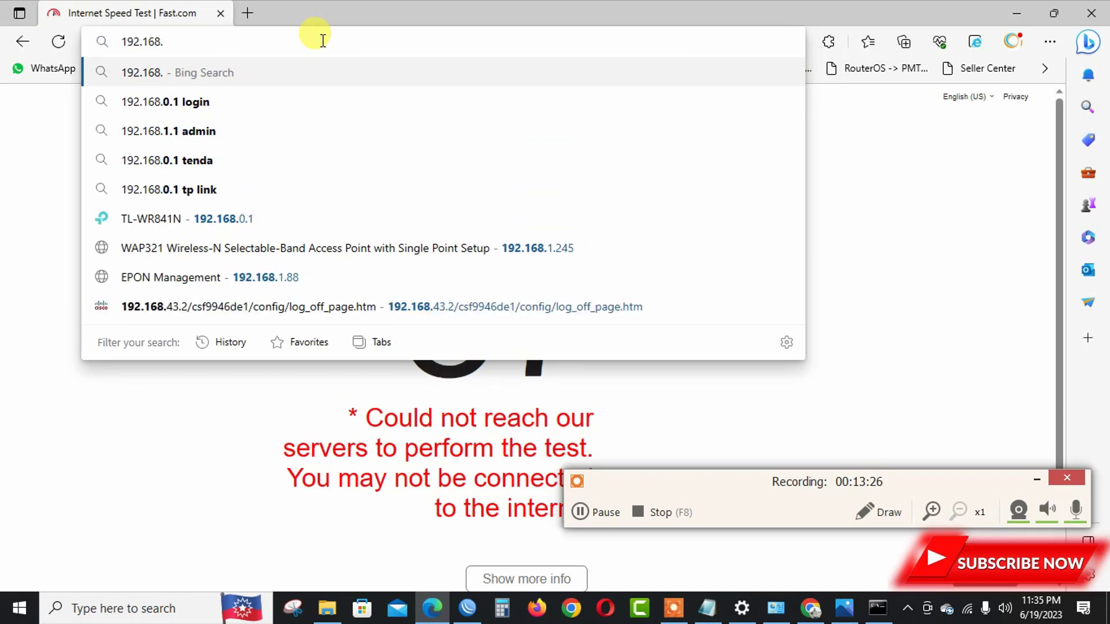
type("0.1")
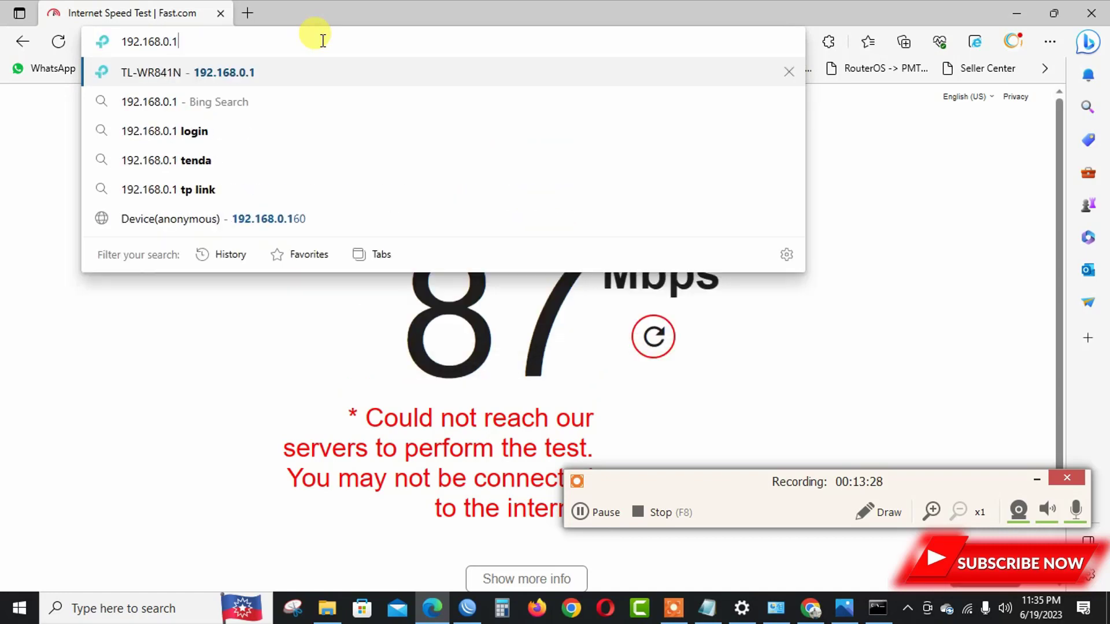
key("Return")
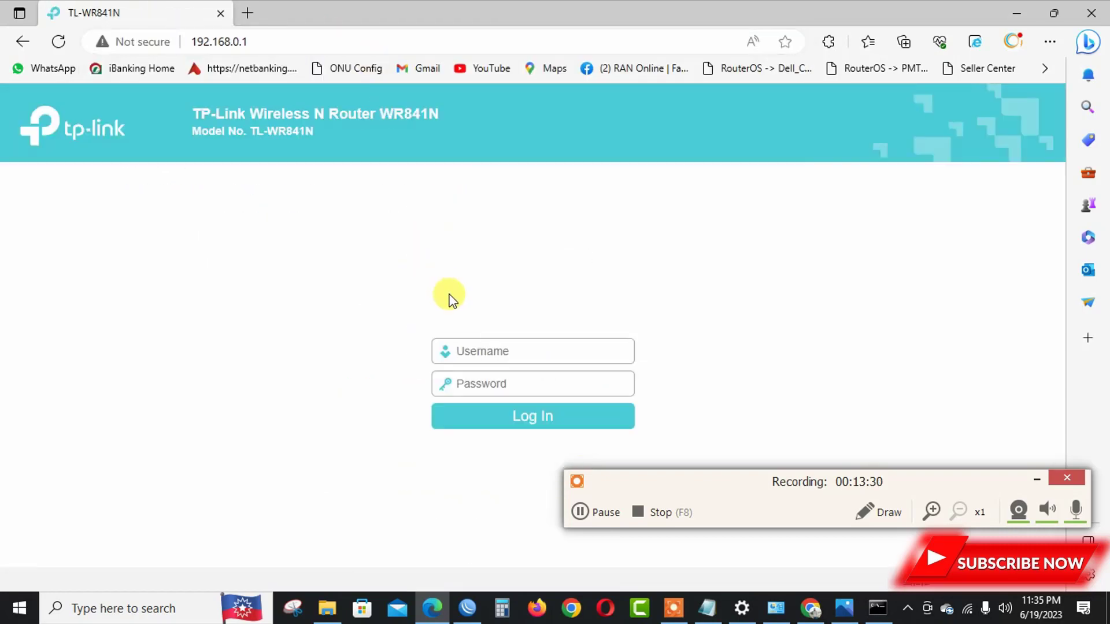
Log in to the router with the admin password.
type("ad")
type("a")
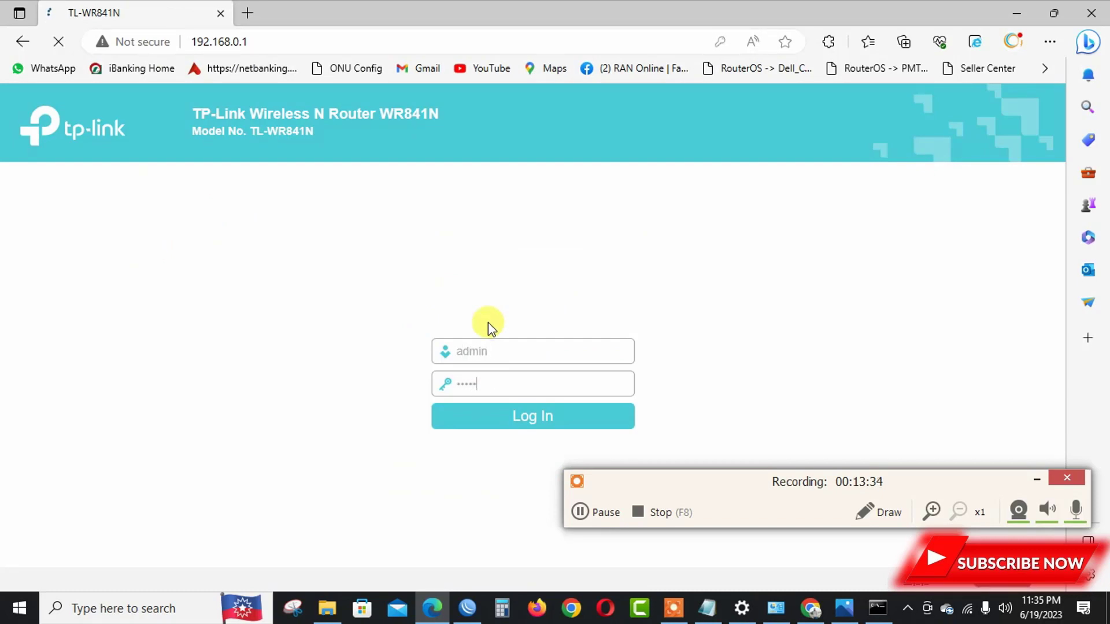
key("Return")
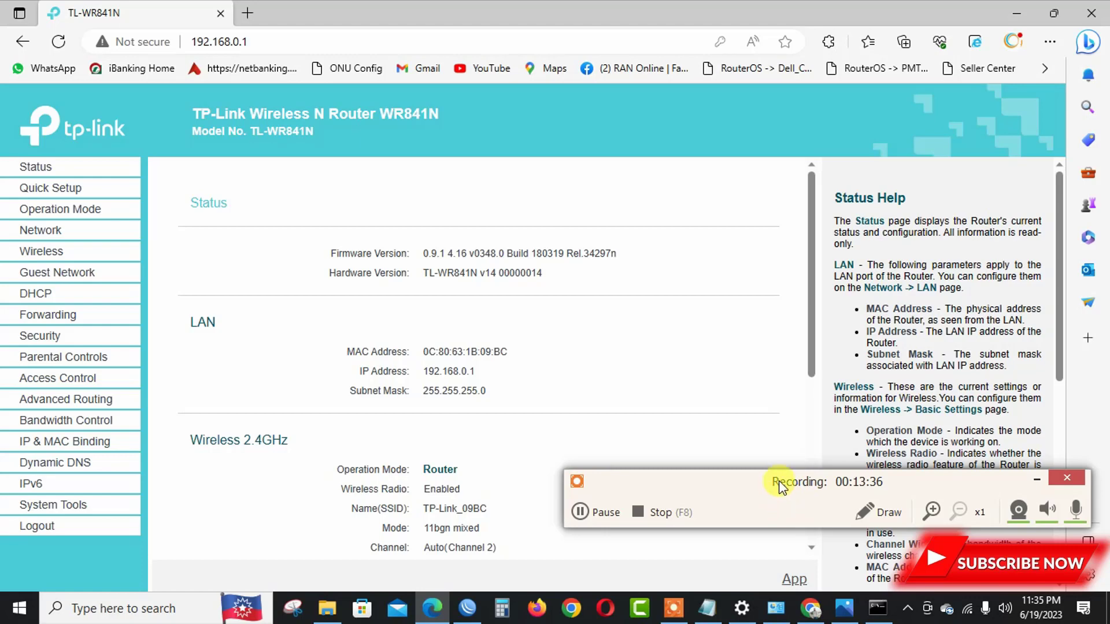
left_click_drag(778, 481, 778, 522)
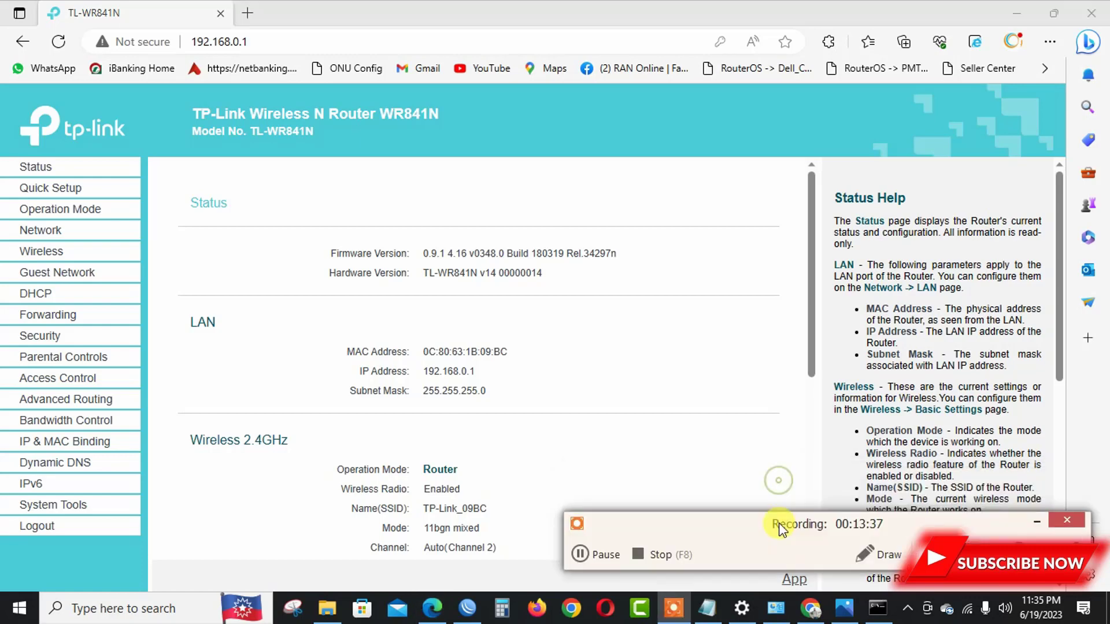
Launch Quick Setup and continue past the operation mode with Wireless Router kept.
left_click(56, 192)
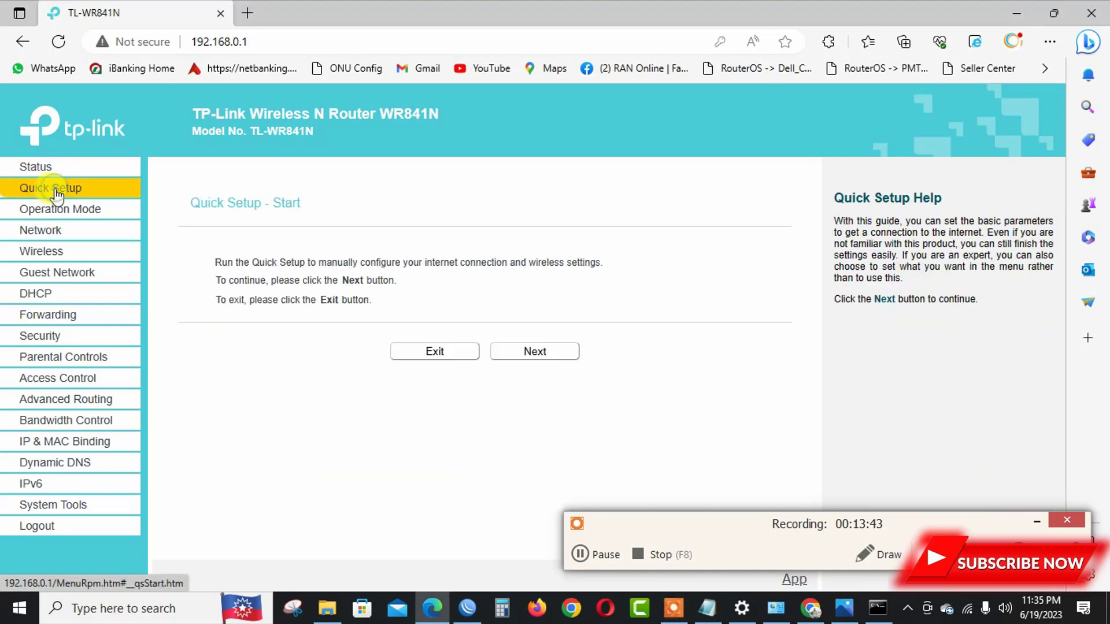
left_click(515, 351)
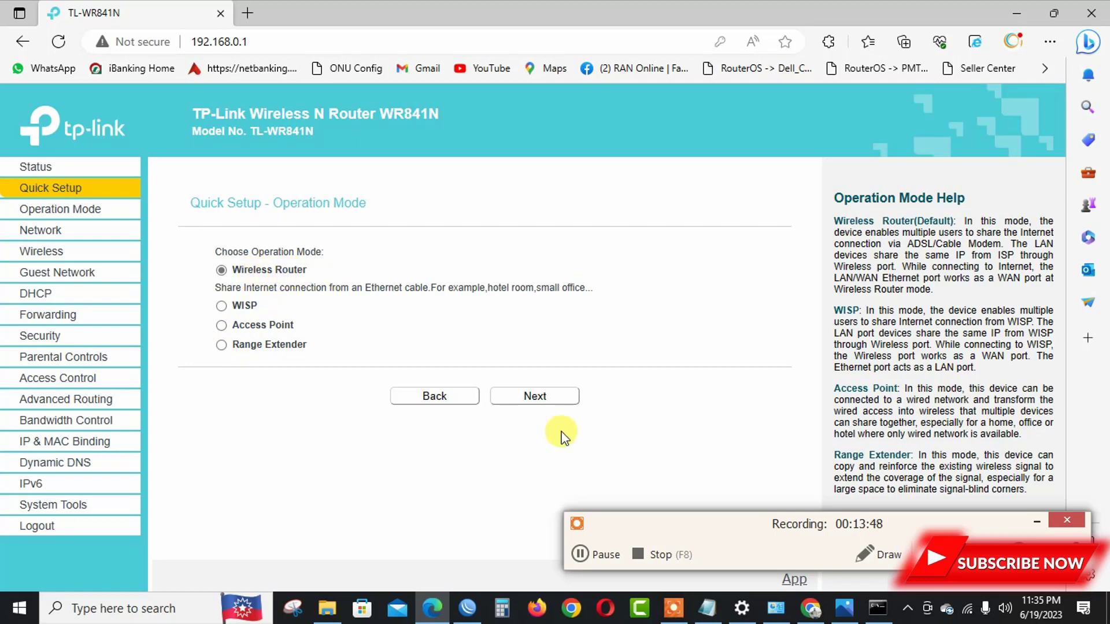
left_click(516, 398)
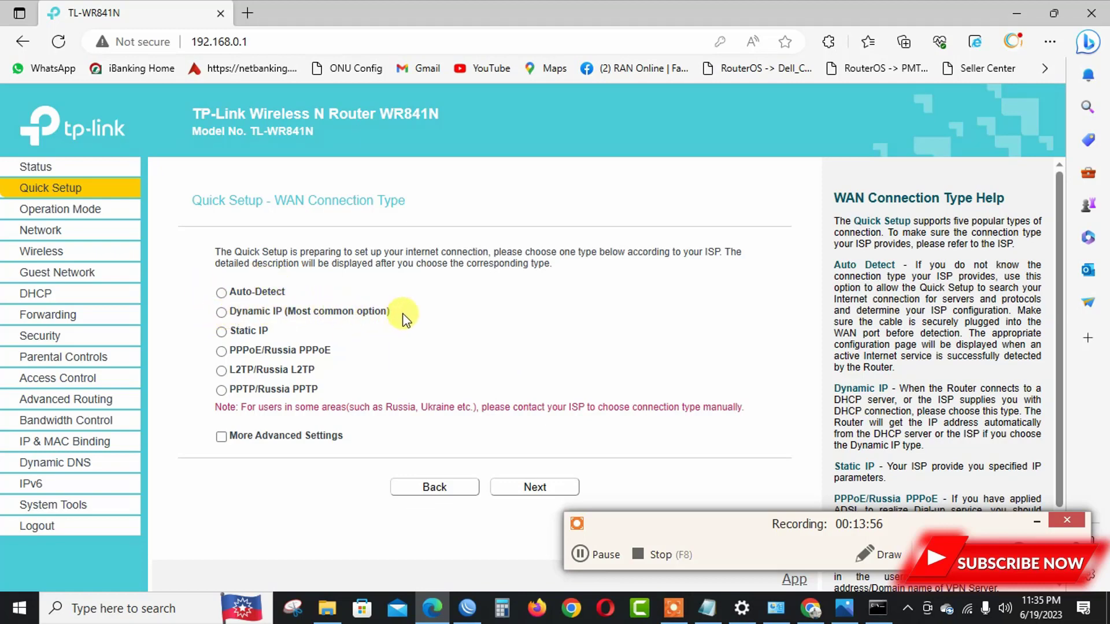
Choose Dynamic IP, then try Auto-Detect, as the WAN connection type and continue to MAC Clone.
left_click(221, 312)
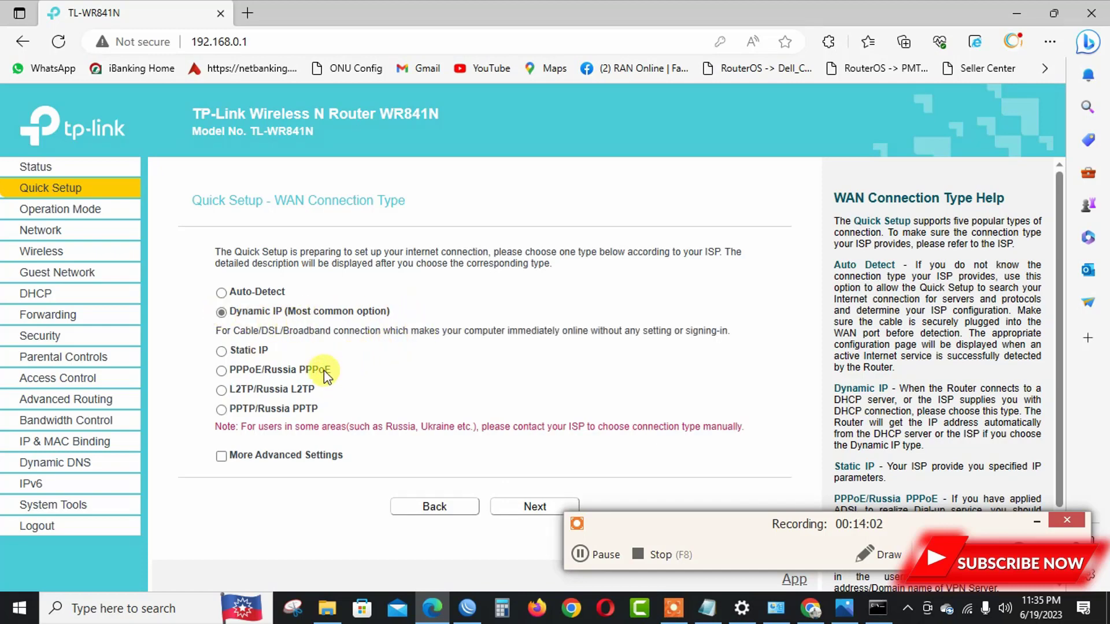
left_click(222, 293)
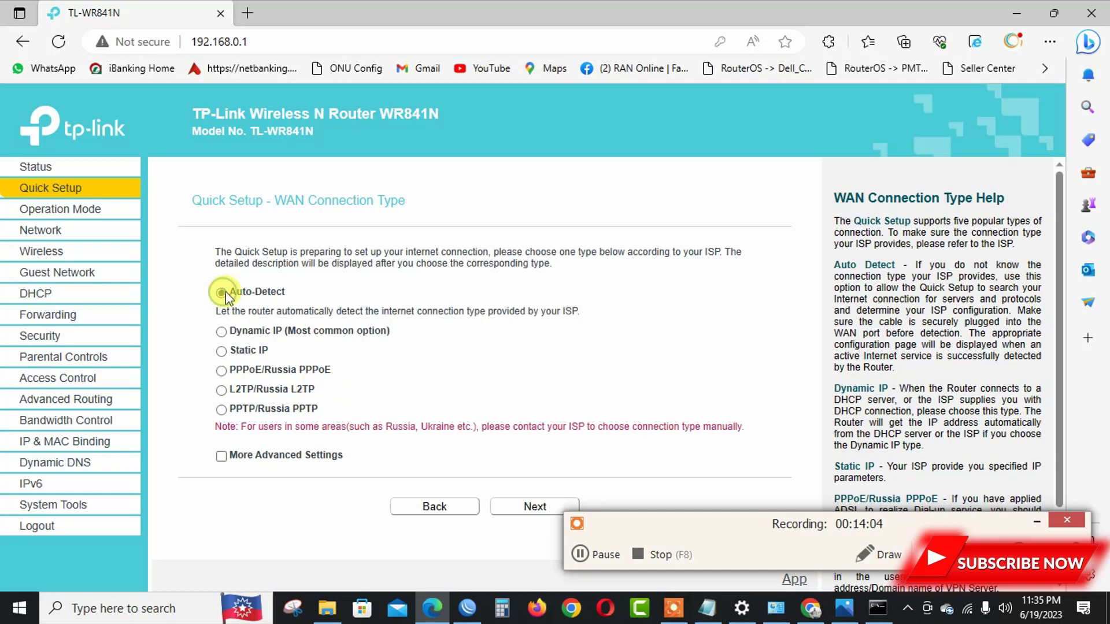
left_click(522, 510)
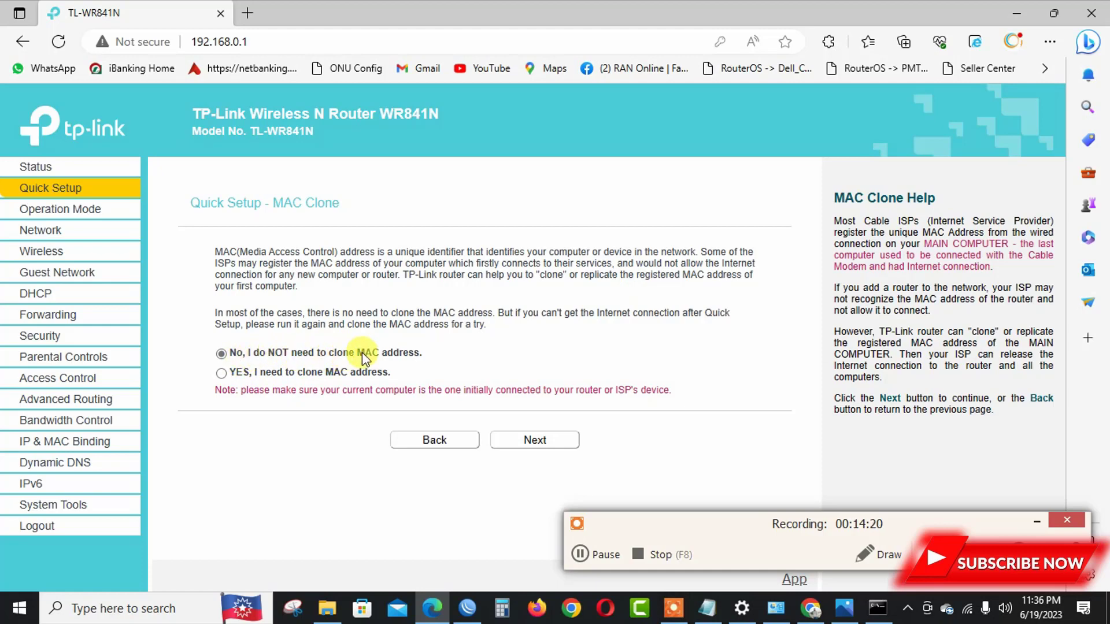
Leave the MAC address uncloned, disable wireless security on TP-Link_09BC, and save the configuration.
left_click(529, 440)
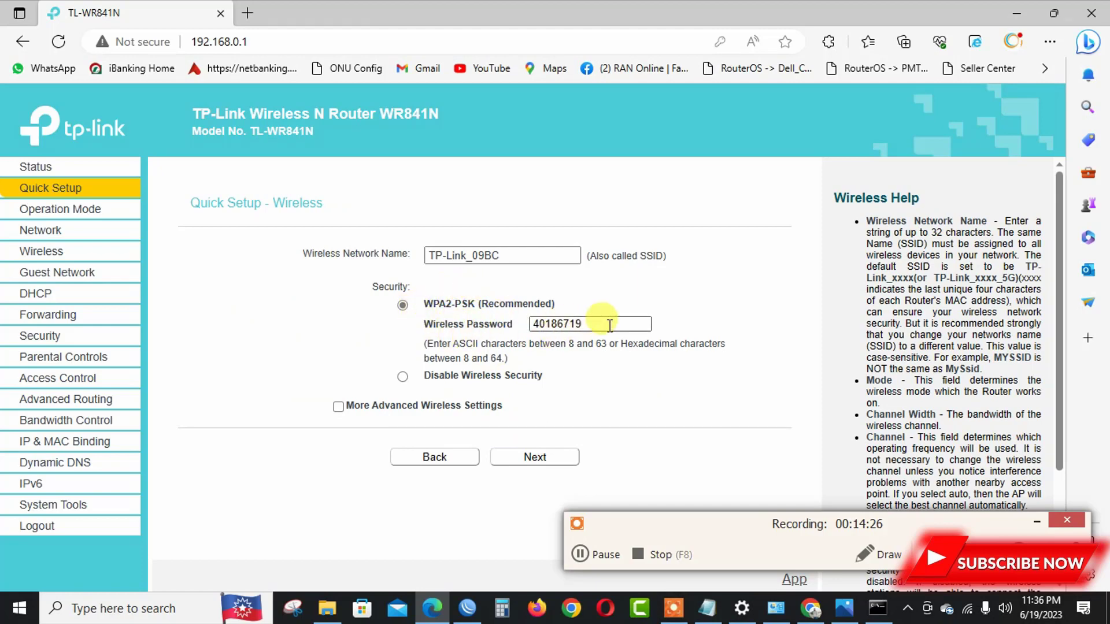
left_click(403, 376)
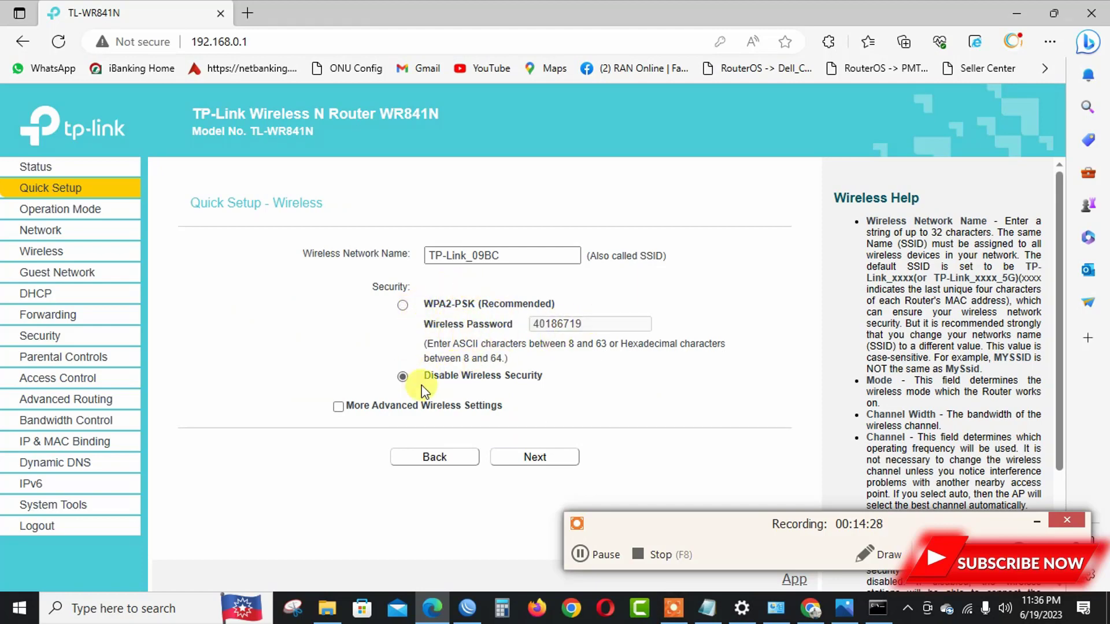
left_click(520, 457)
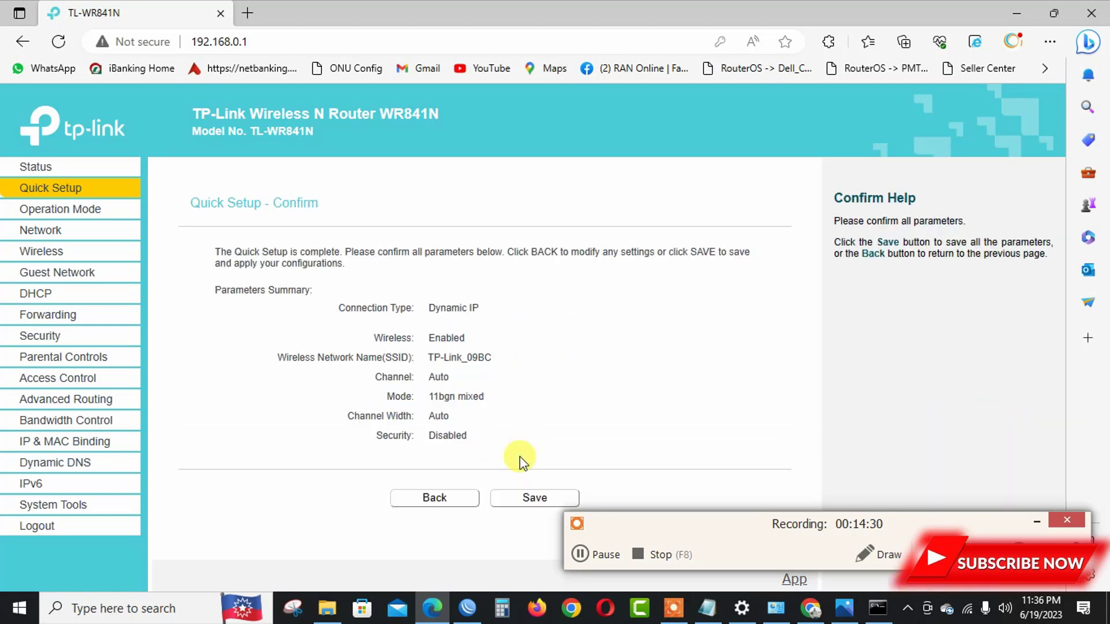
left_click(532, 501)
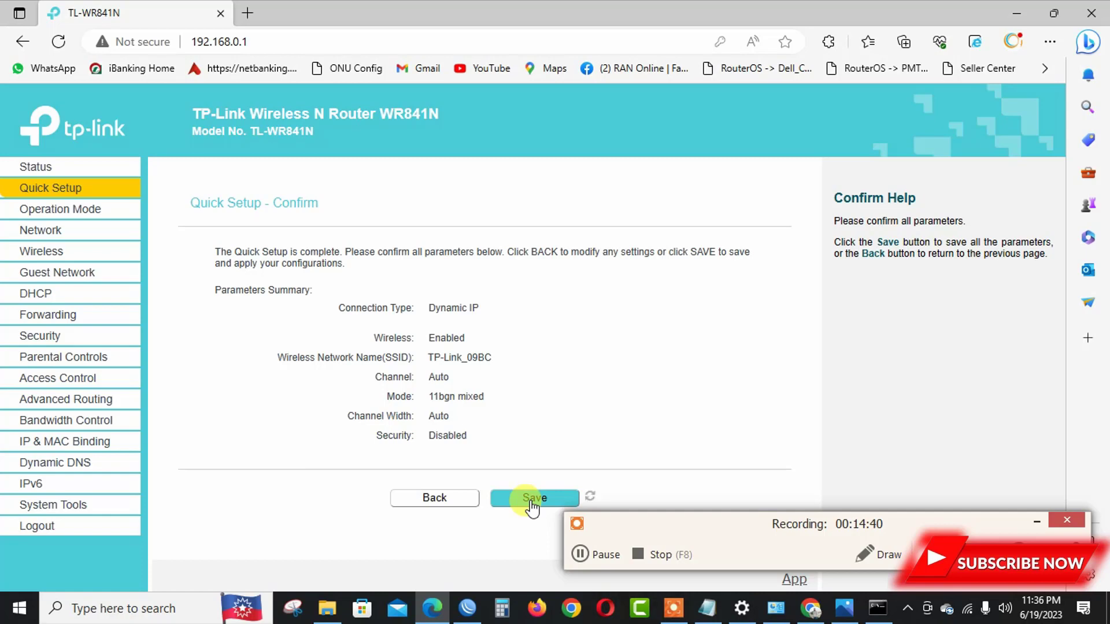
left_click(532, 498)
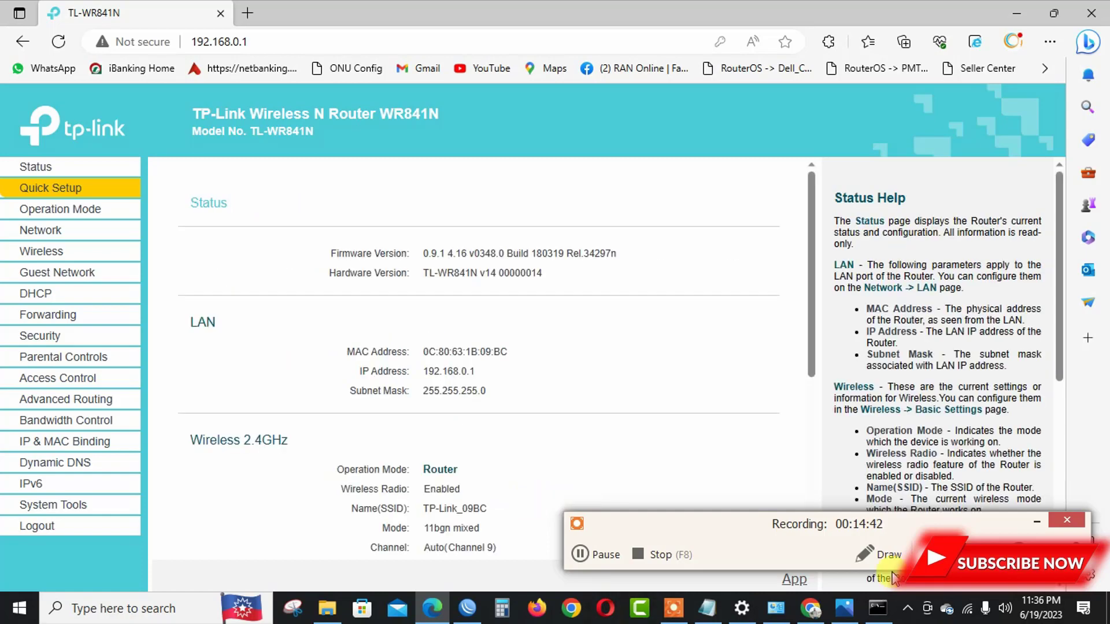
Confirm the PC is on TP-Link_09BC Wi-Fi and run the fast.com speed test, getting 44 Mbps.
left_click(966, 609)
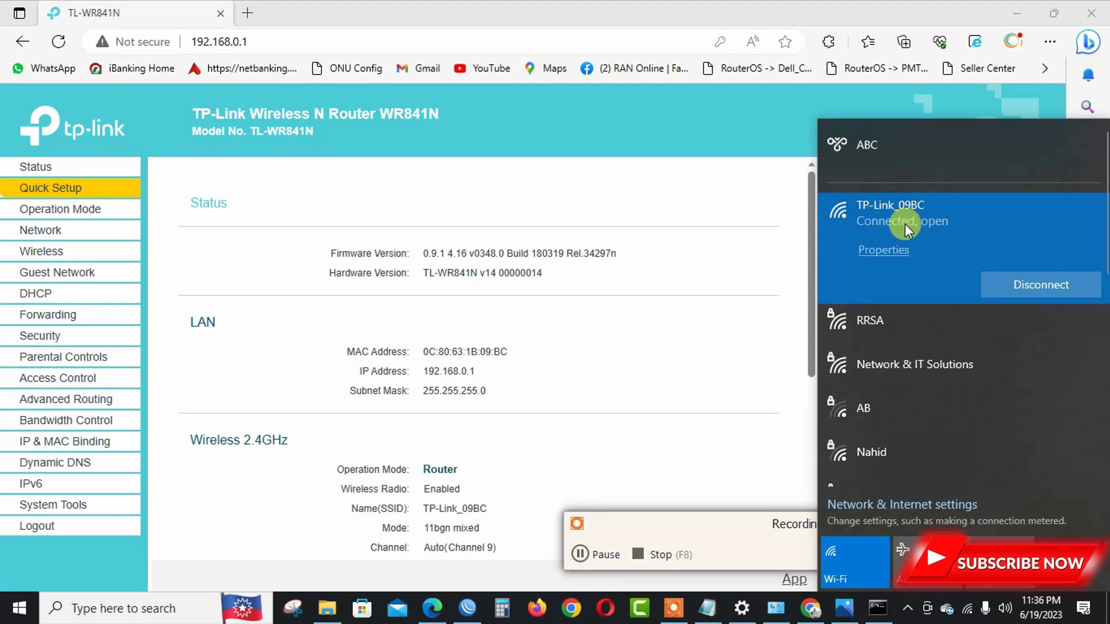
left_click(254, 13)
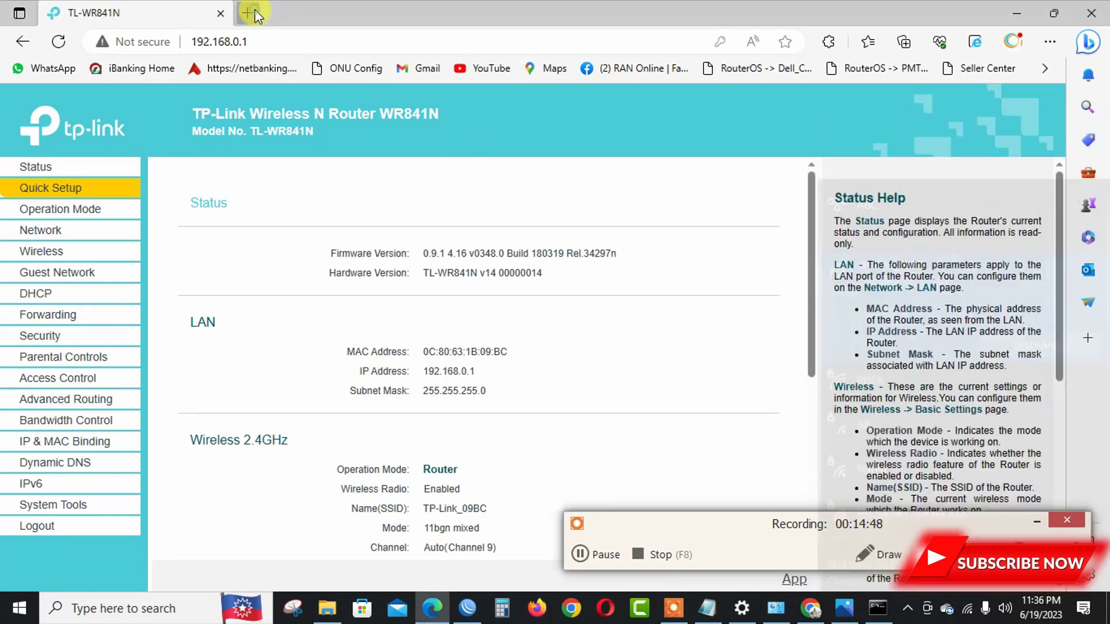
type("fas")
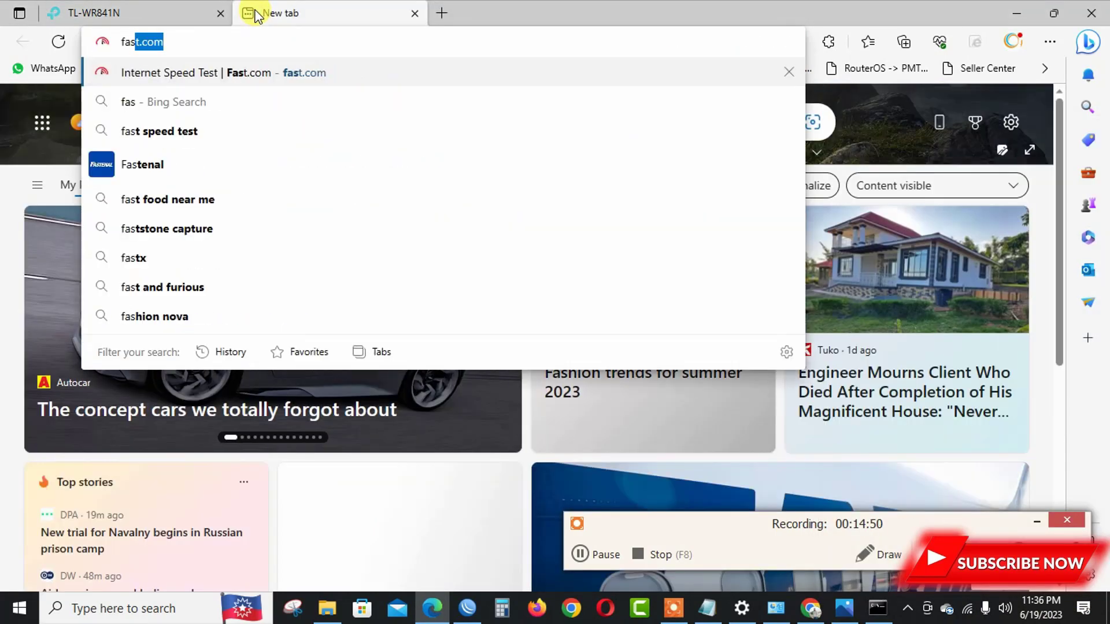
key("Return")
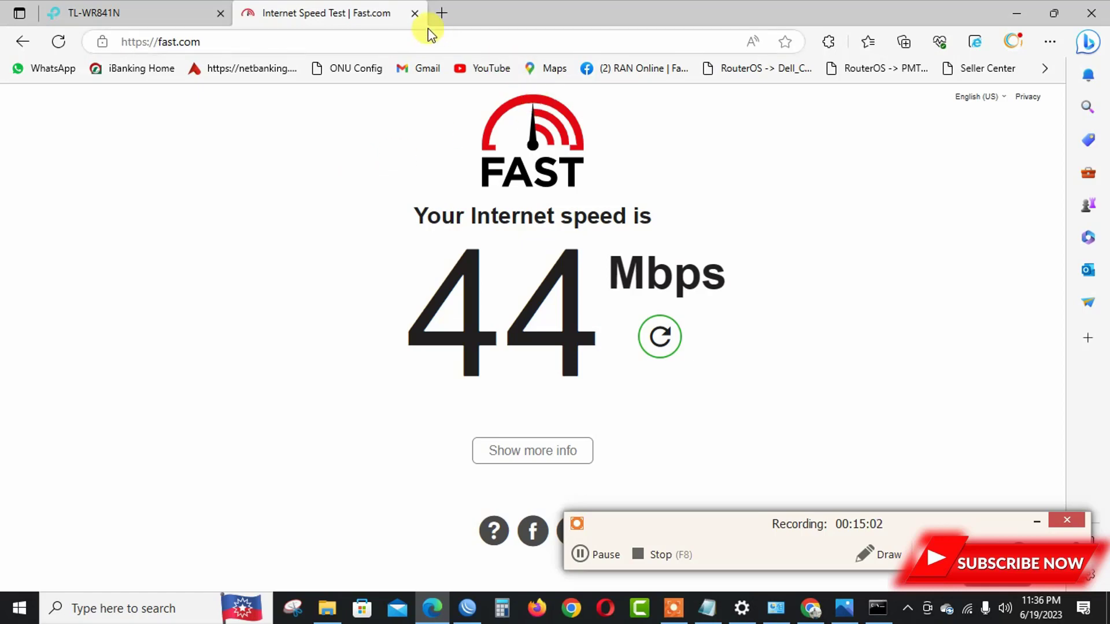
Close the speed test tab, Edge, and the WinBox window to reach the notes.
left_click(414, 13)
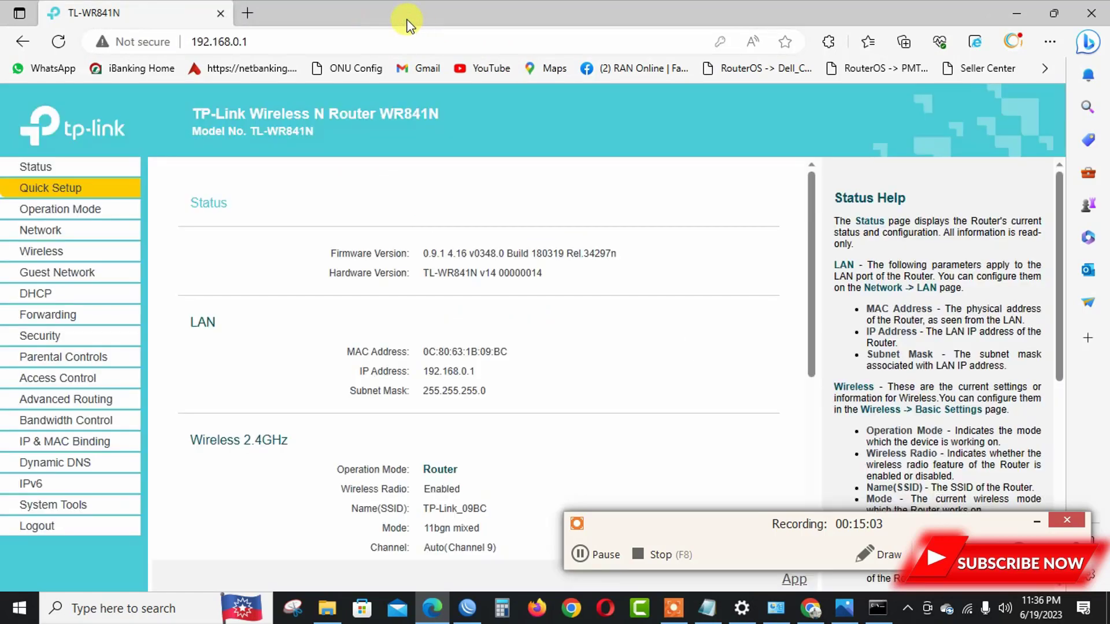
left_click(223, 12)
left_click(1100, 6)
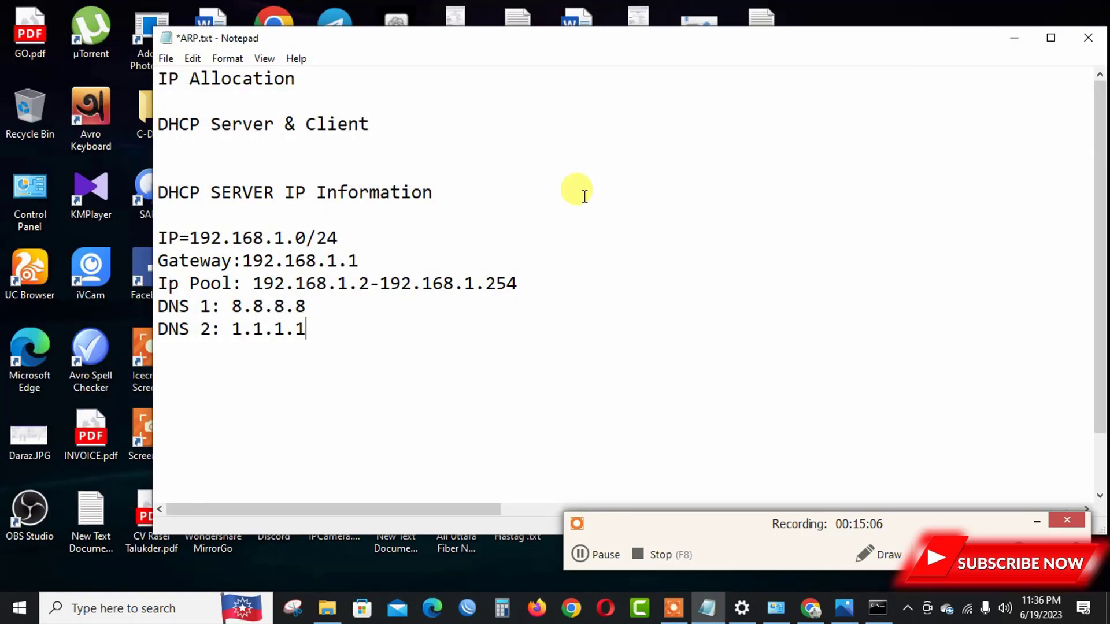